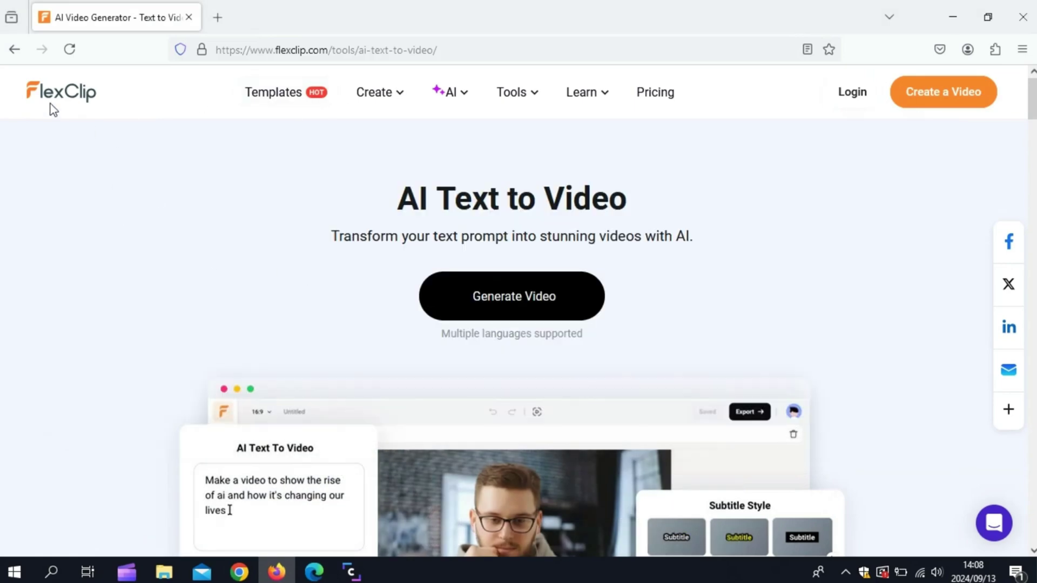
Scroll down through the template gallery below Magic Tools, then back to the top
scroll(219, 227, "down", 3)
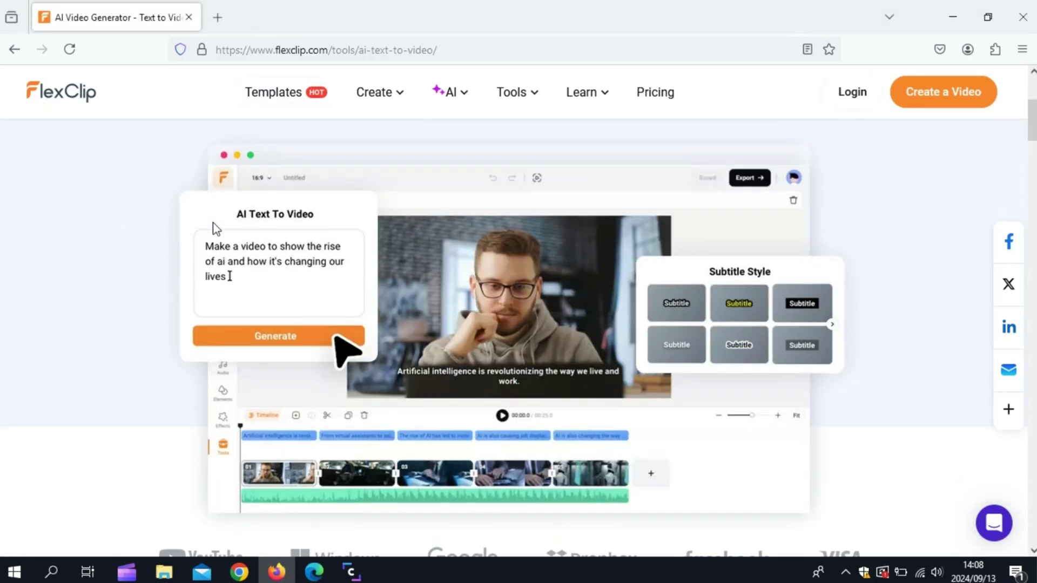
scroll(216, 227, "up", 3)
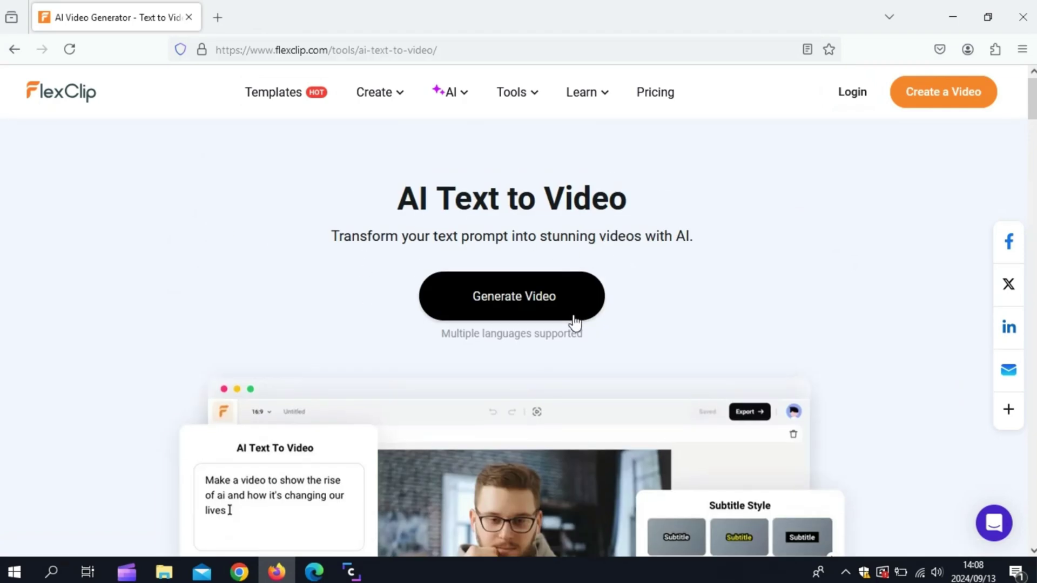
scroll(687, 257, "down", 6)
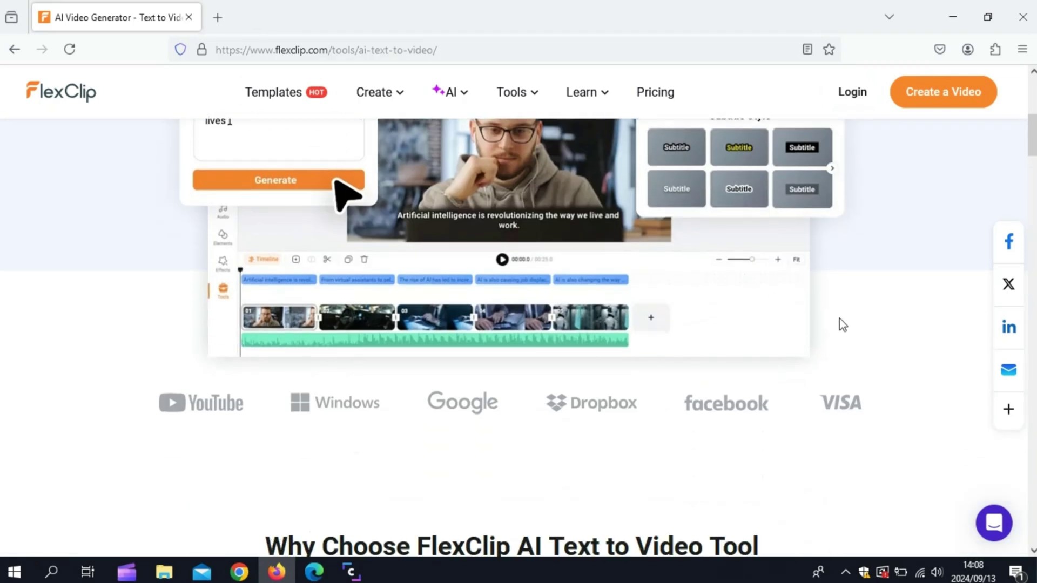
scroll(822, 332, "down", 5)
scroll(826, 334, "down", 3)
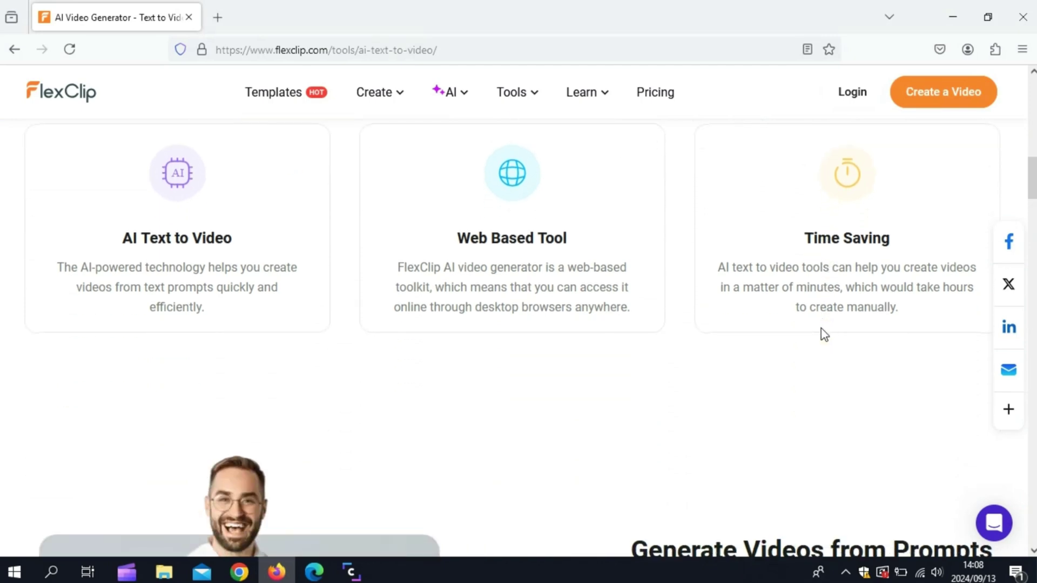
scroll(722, 313, "down", 4)
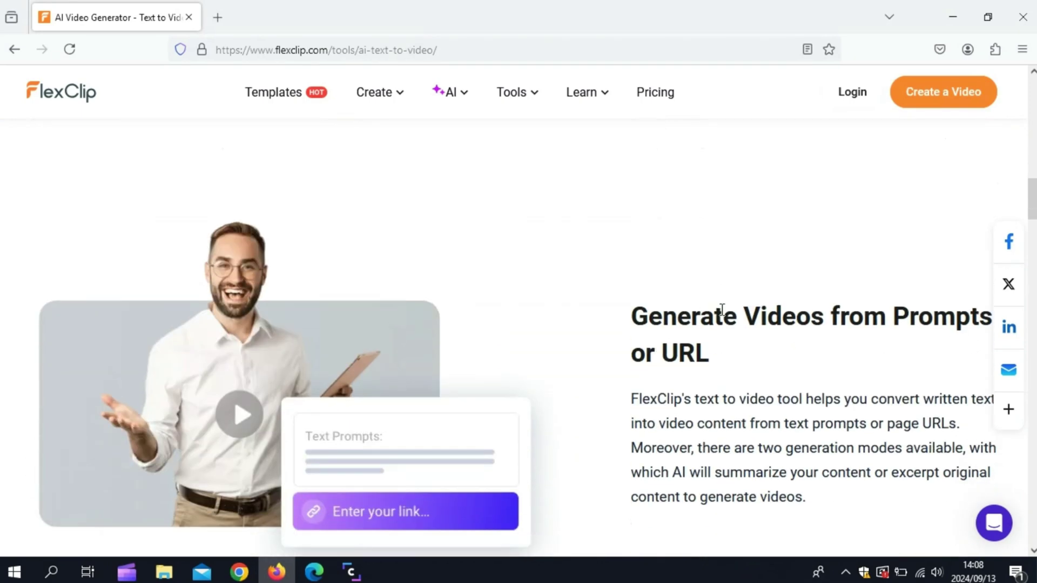
scroll(682, 316, "down", 7)
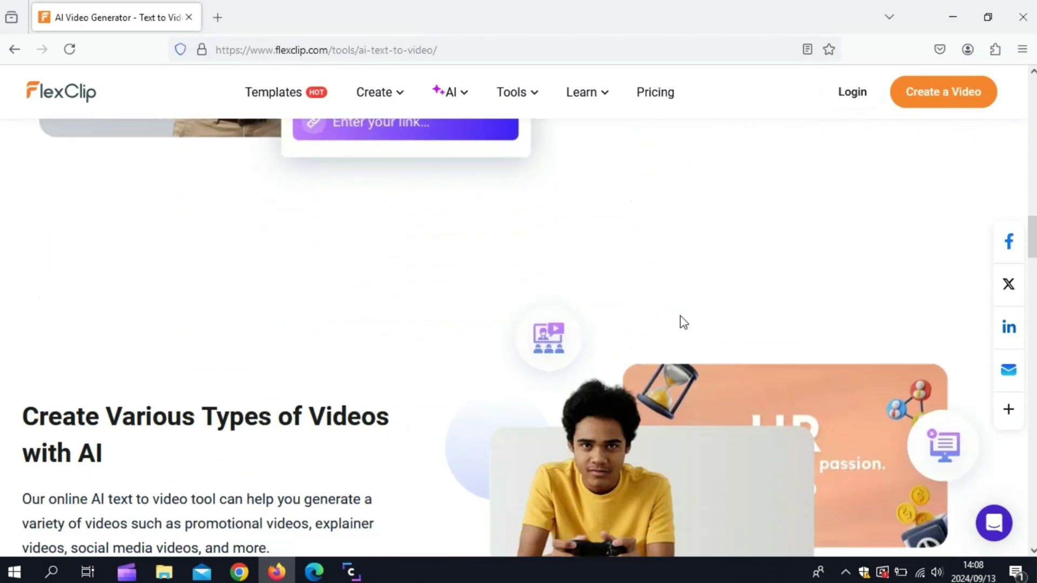
scroll(680, 316, "down", 2)
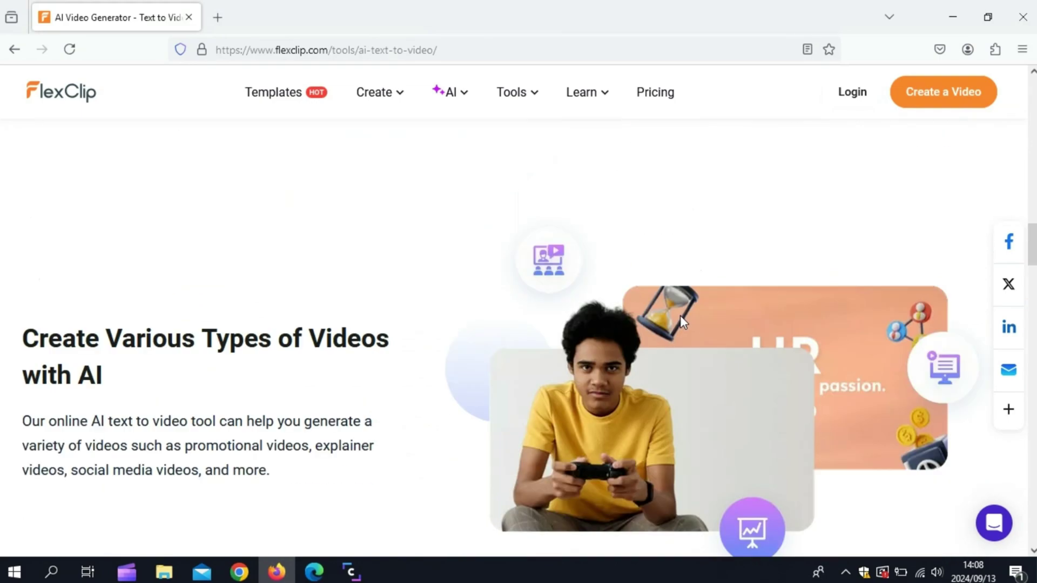
scroll(680, 320, "down", 3)
scroll(680, 320, "down", 4)
scroll(680, 320, "up", 6)
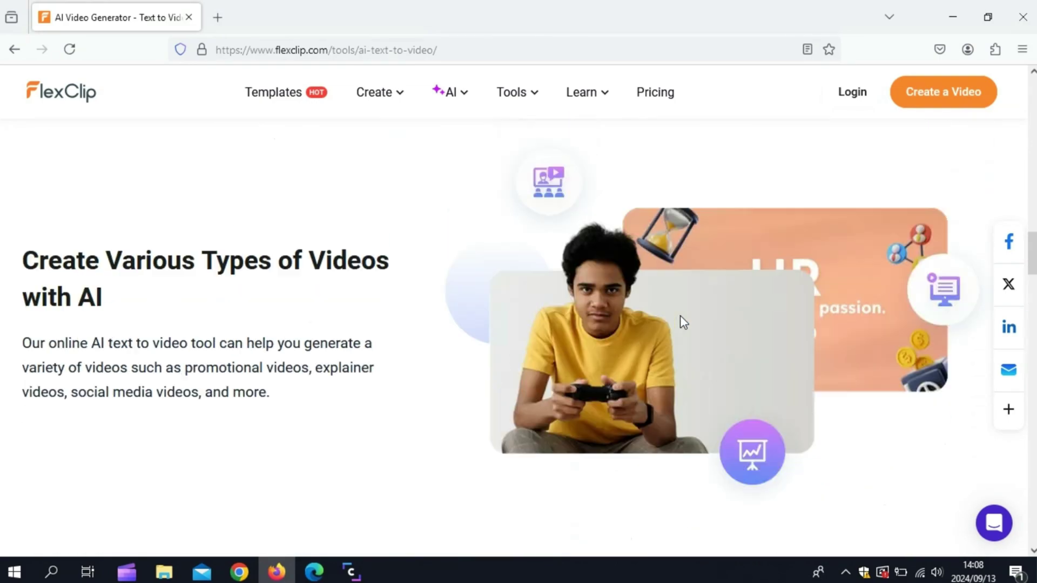
scroll(680, 318, "up", 20)
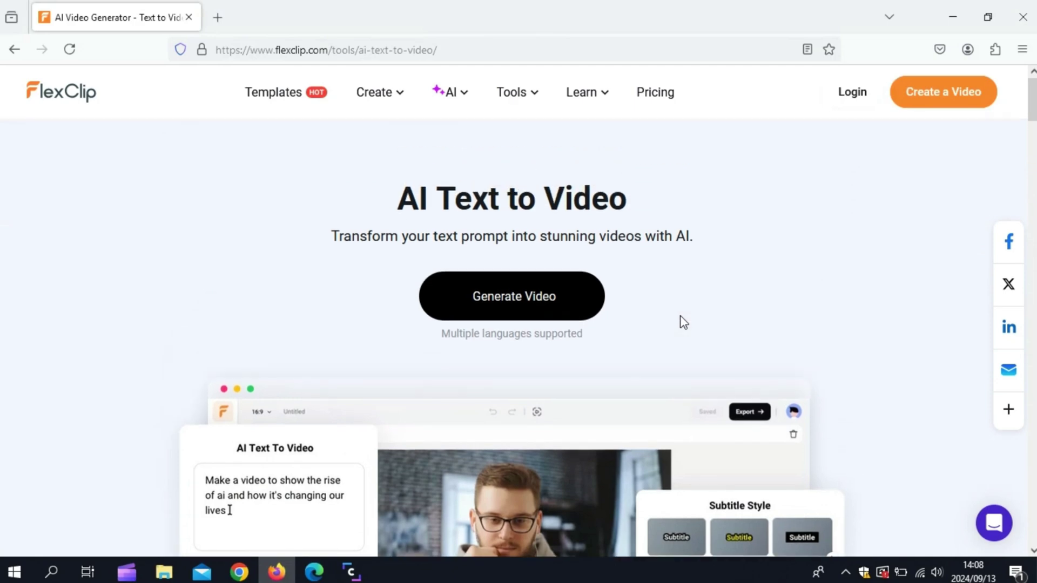
mouse_move(453, 95)
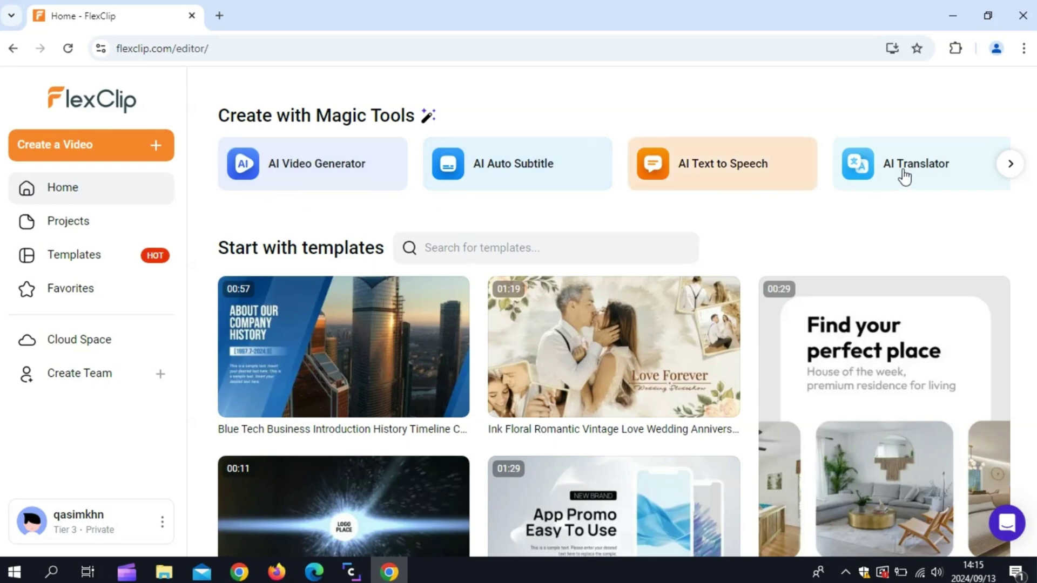
scroll(527, 327, "down", 7)
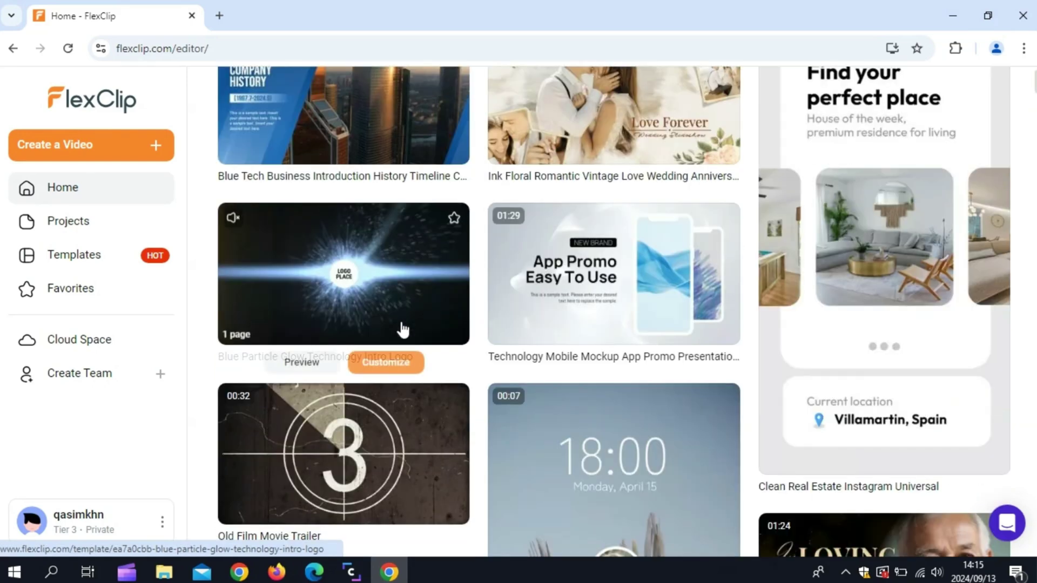
scroll(400, 329, "up", 5)
scroll(402, 329, "up", 2)
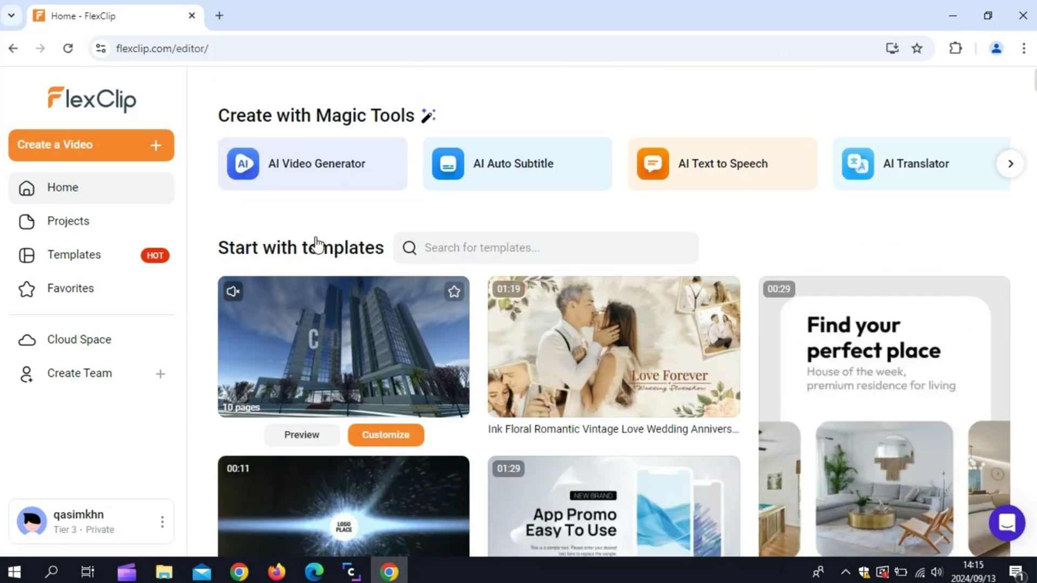
Launch the AI Video Generator in a new project and choose AI Text to Video
left_click(321, 173)
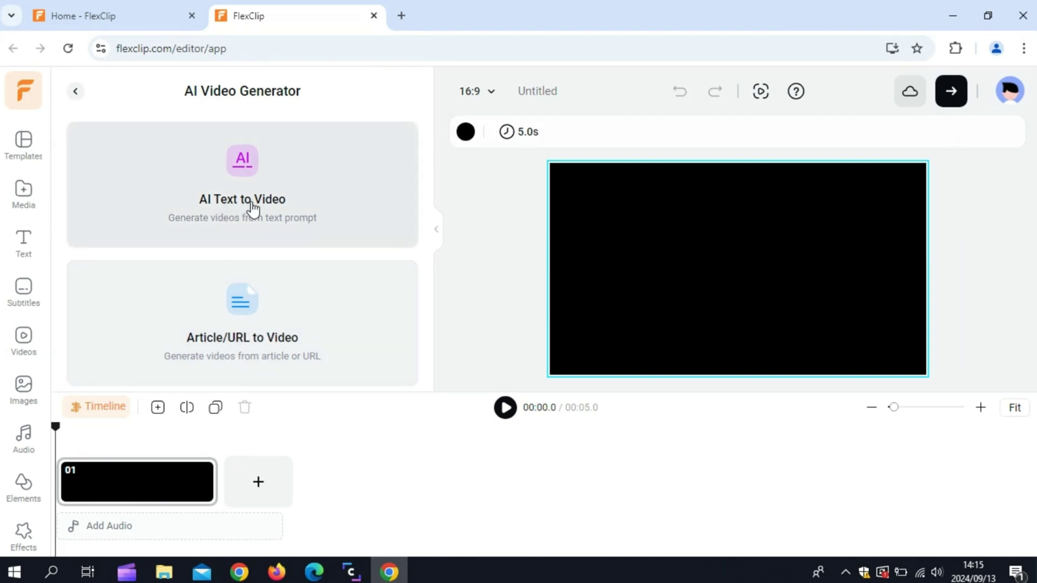
left_click(252, 208)
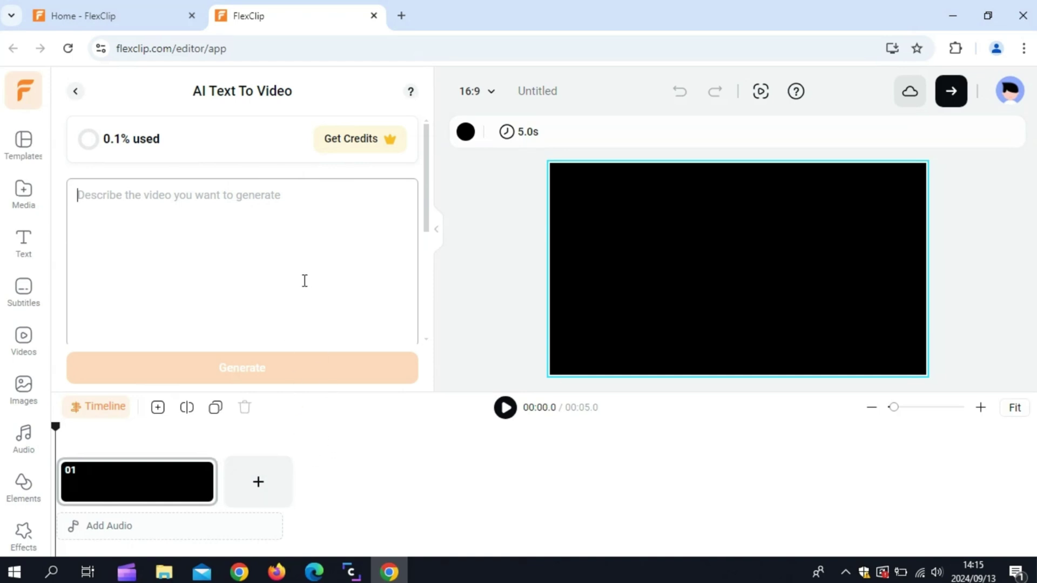
scroll(304, 283, "down", 2)
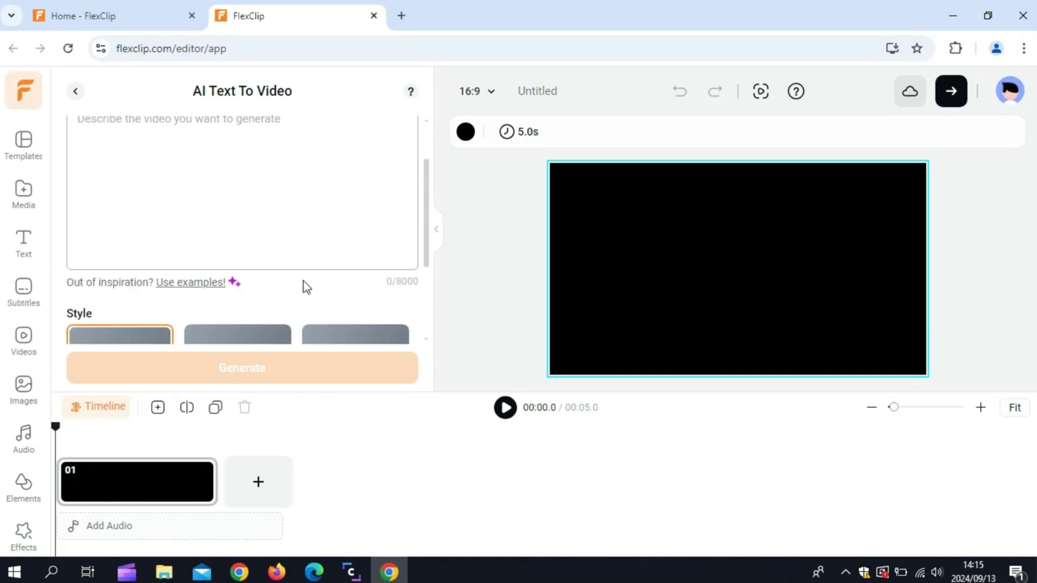
Fill the prompt with the flower-shop holiday sale example, choose Border captions, and generate
left_click(210, 283)
scroll(238, 243, "up", 2)
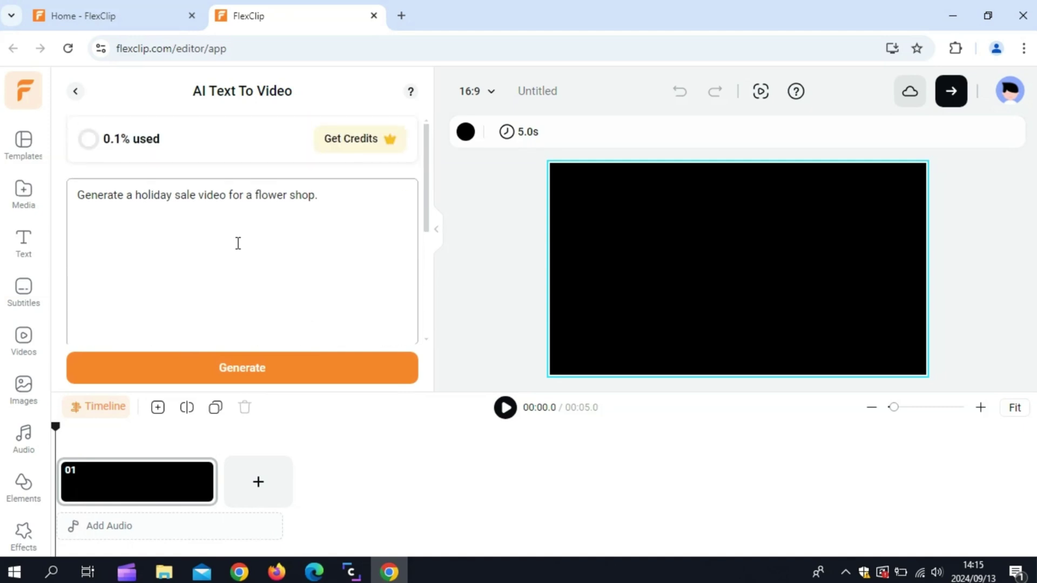
scroll(233, 233, "down", 2)
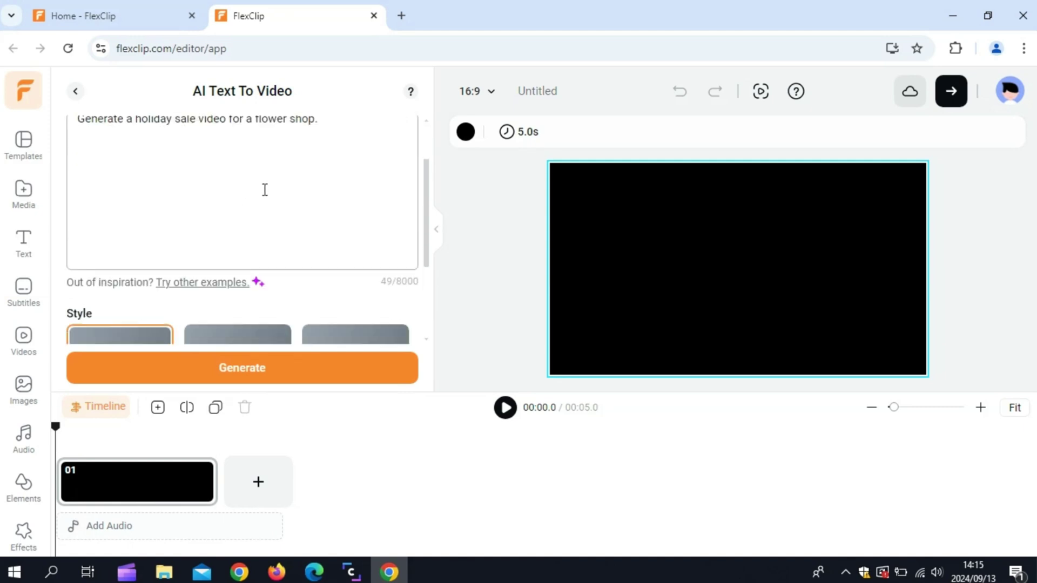
scroll(265, 188, "up", 2)
scroll(192, 194, "down", 5)
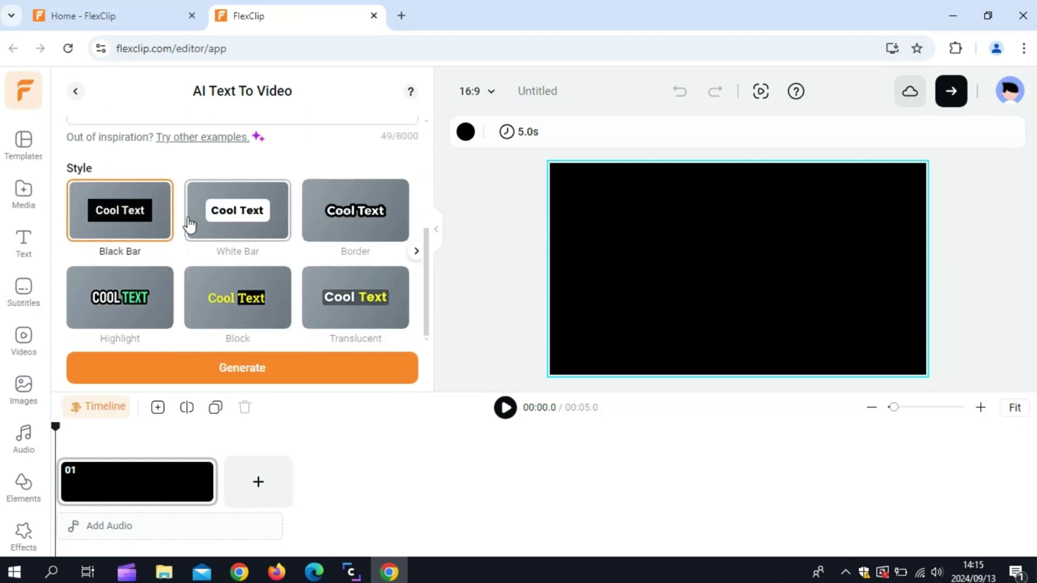
left_click(356, 211)
left_click(372, 367)
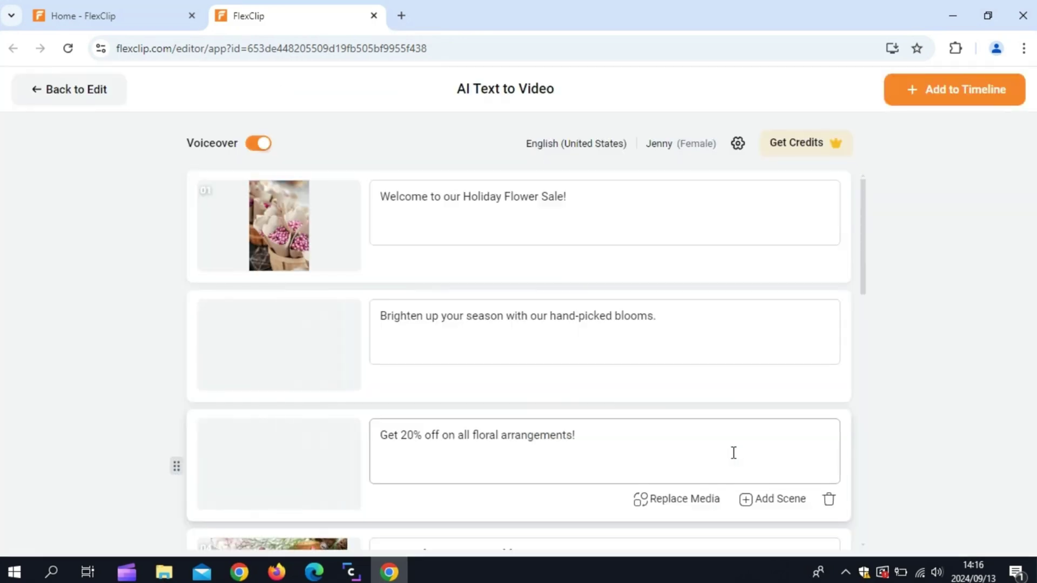
Add the ten generated scenes to the timeline using Replace all, then apply
scroll(735, 401, "down", 5)
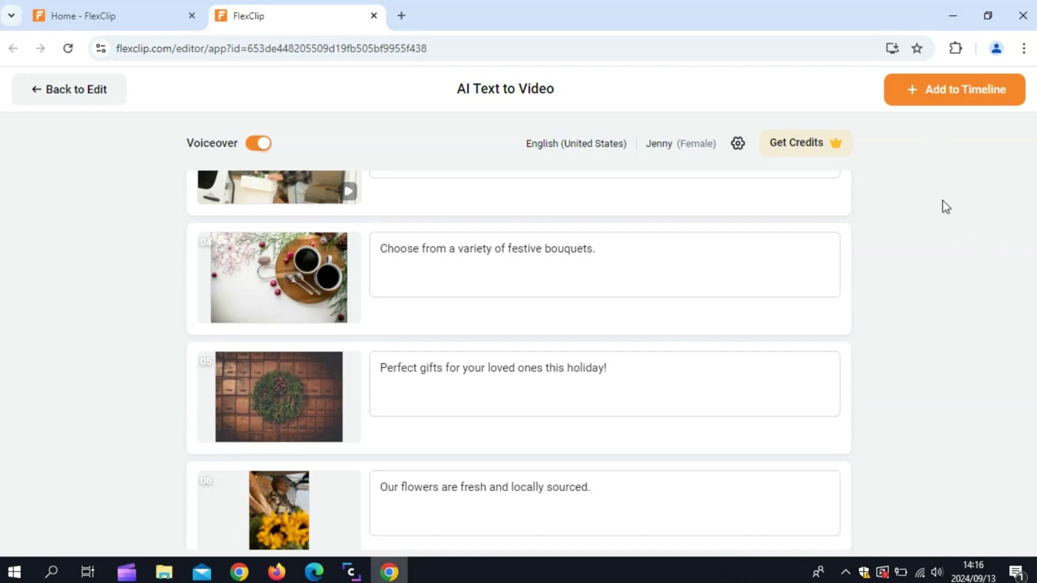
scroll(929, 260, "down", 6)
left_click(954, 87)
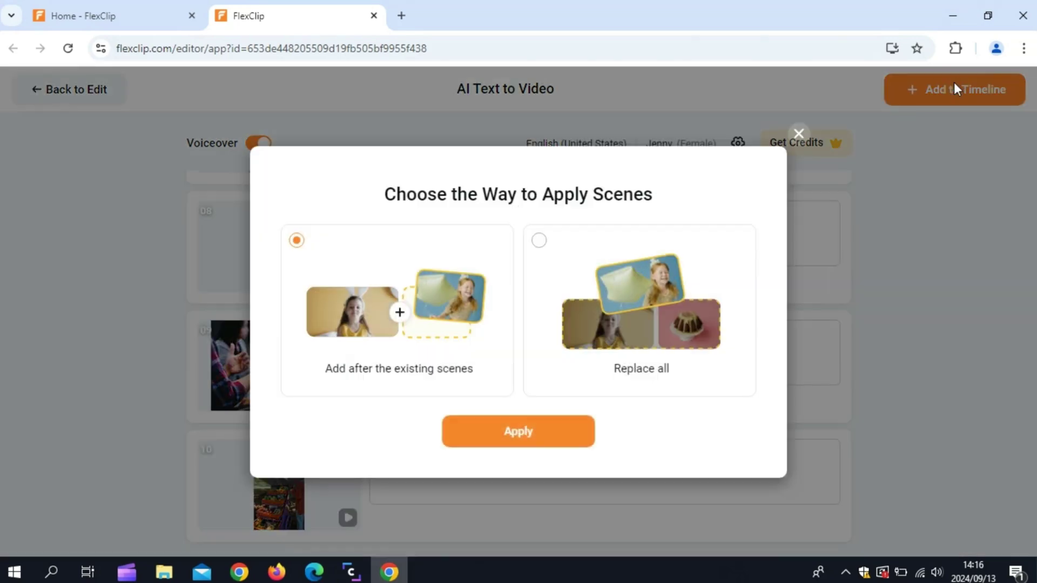
left_click(635, 284)
left_click(536, 434)
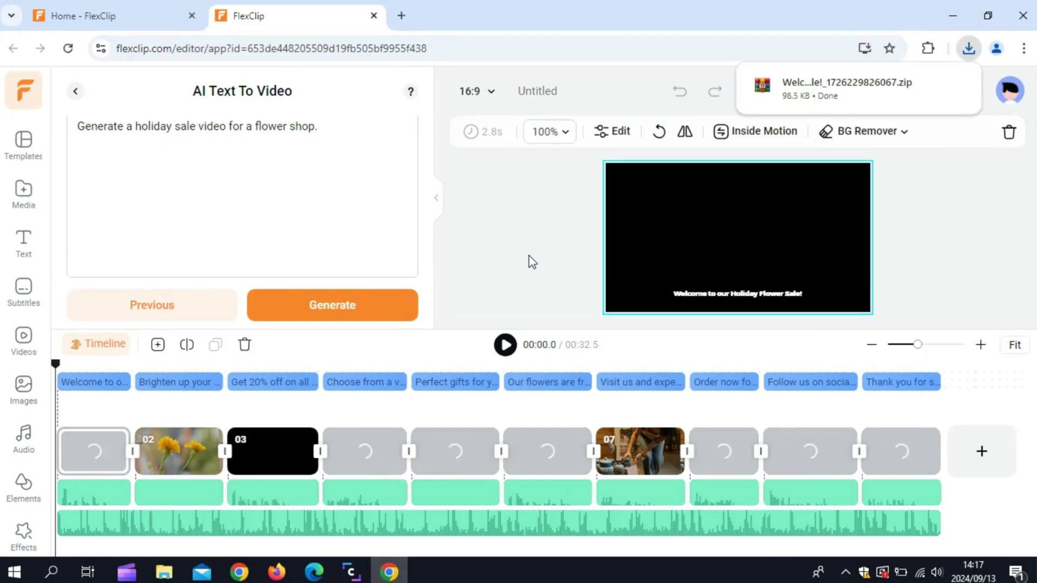
Play the ten-scene preview, raising the system volume and pausing and resuming playback
left_click(506, 345)
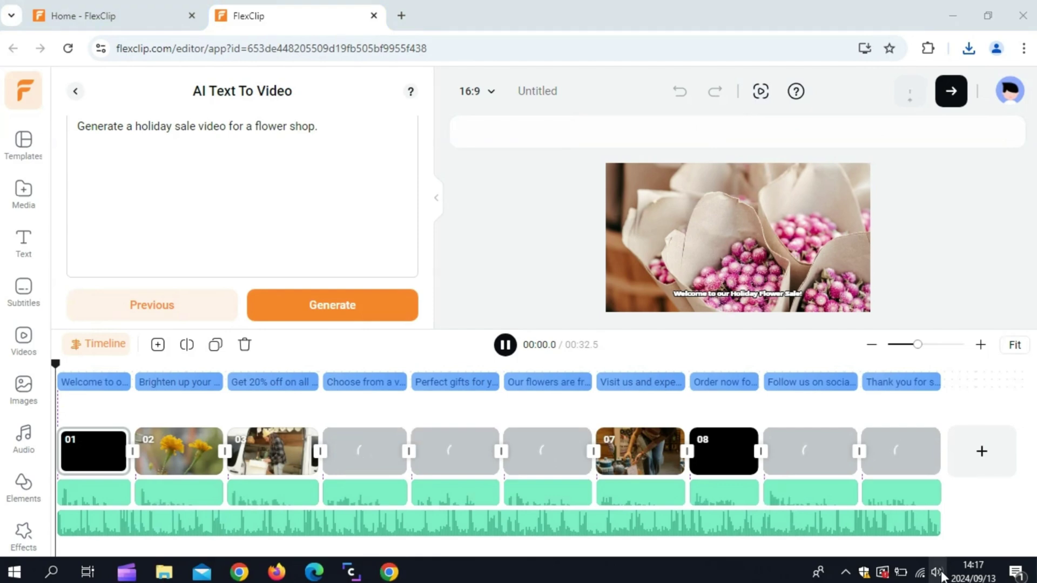
left_click(940, 572)
scroll(943, 576, "up", 4)
left_click(889, 363)
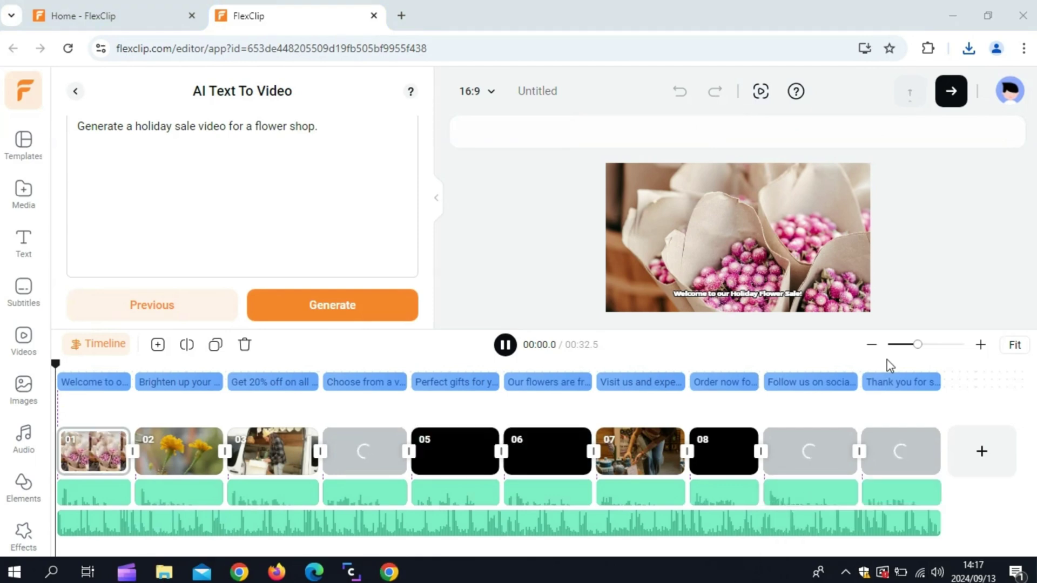
left_click(745, 294)
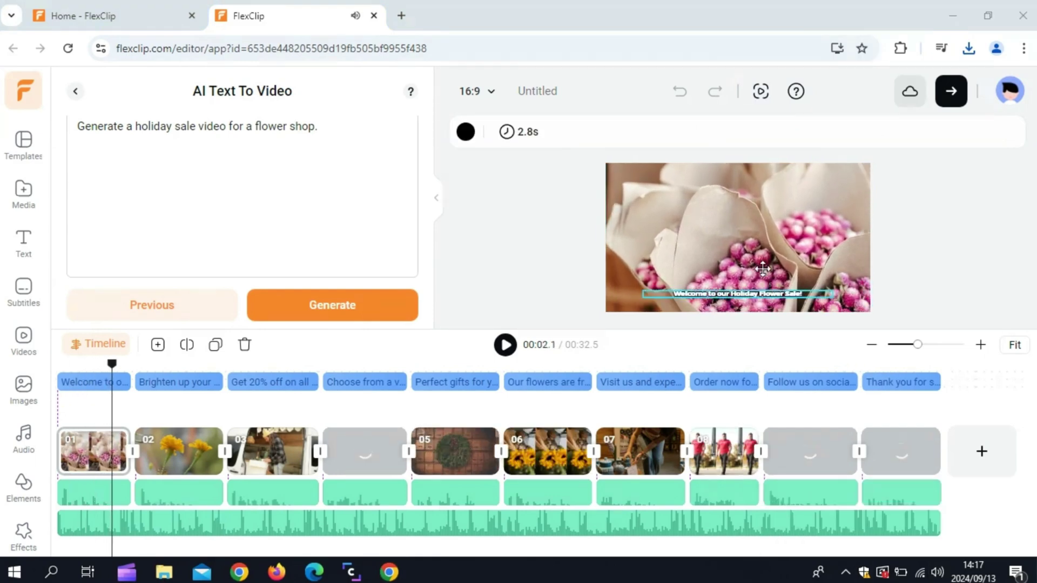
left_click(505, 345)
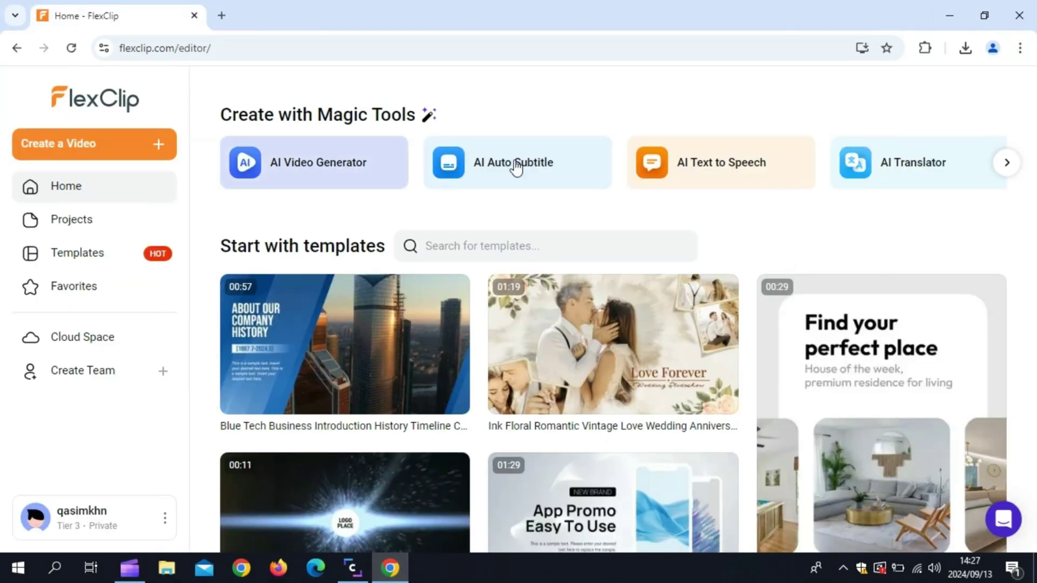
Look at AI Auto Subtitle, then launch AI Text to Speech from the Home tab
left_click(516, 163)
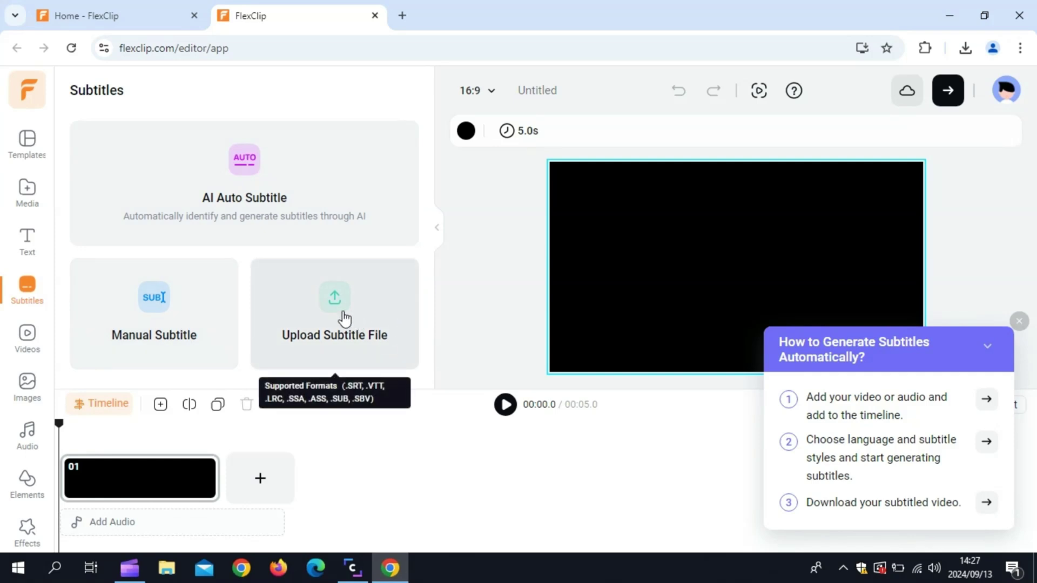
left_click(157, 22)
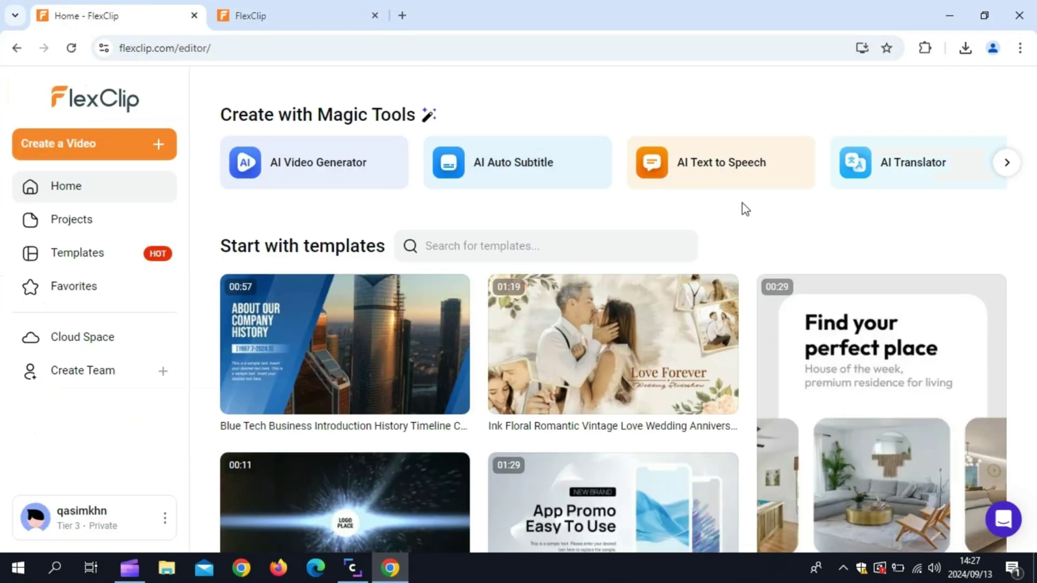
left_click(744, 173)
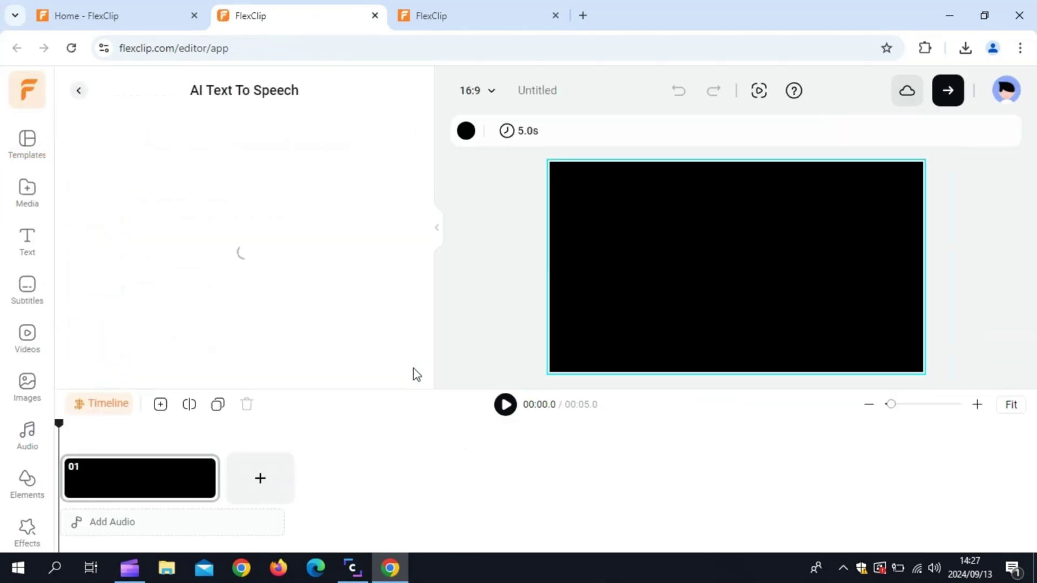
Play the Jenny voice sample and scroll through the Voice Style options
scroll(355, 308, "up", 3)
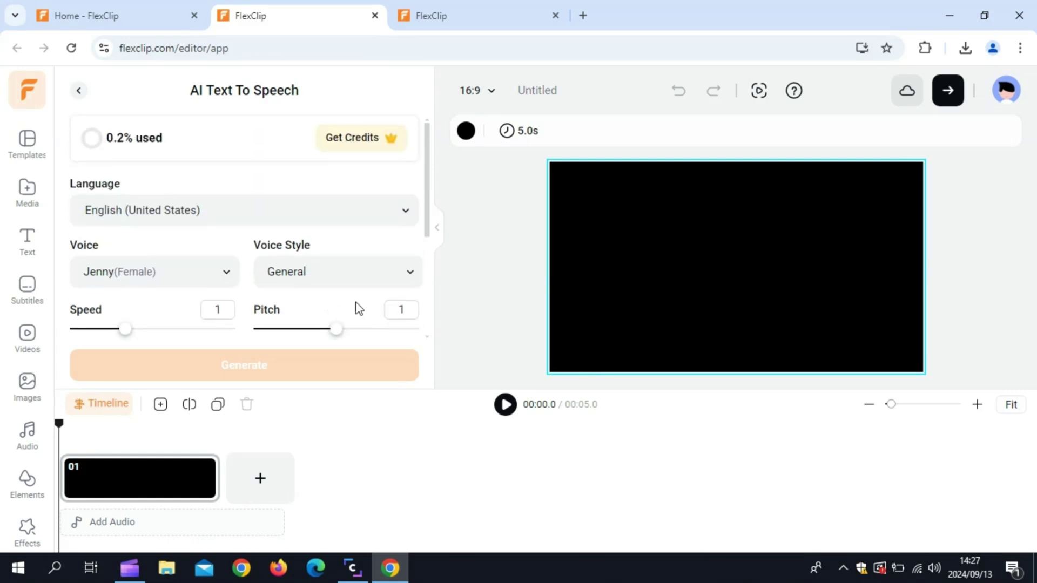
scroll(349, 249, "down", 2)
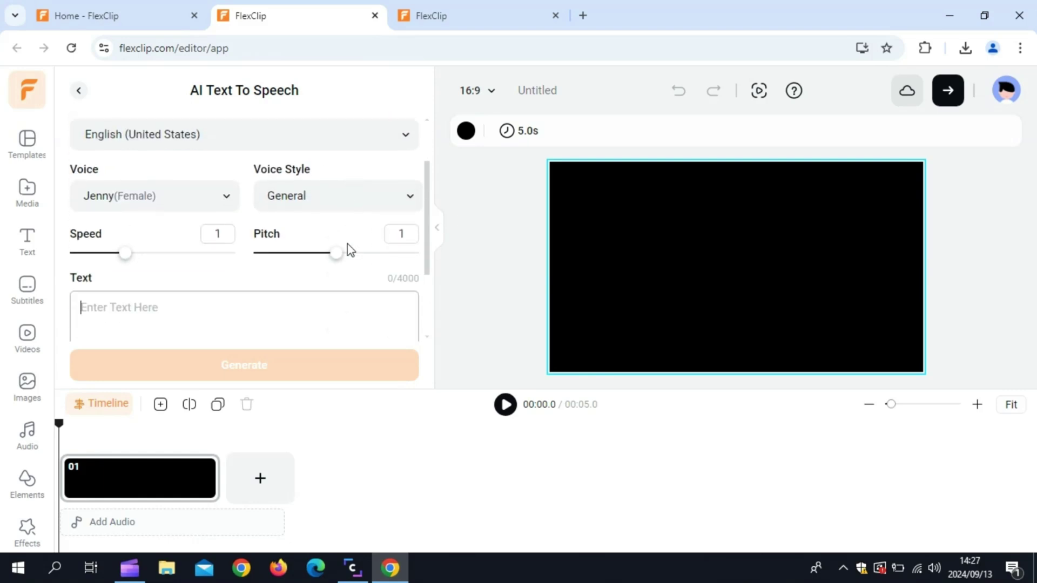
left_click(234, 195)
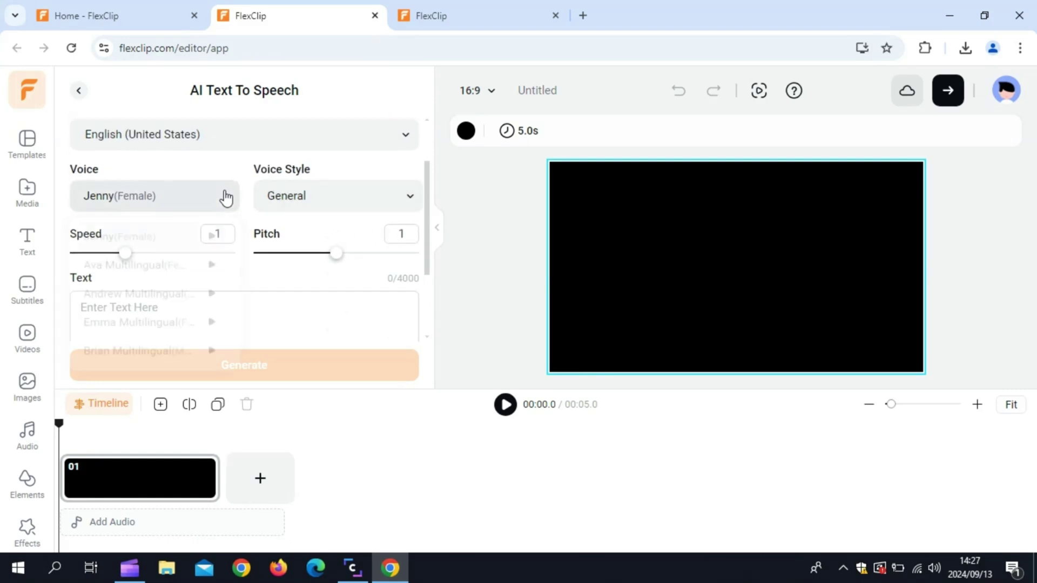
left_click(212, 238)
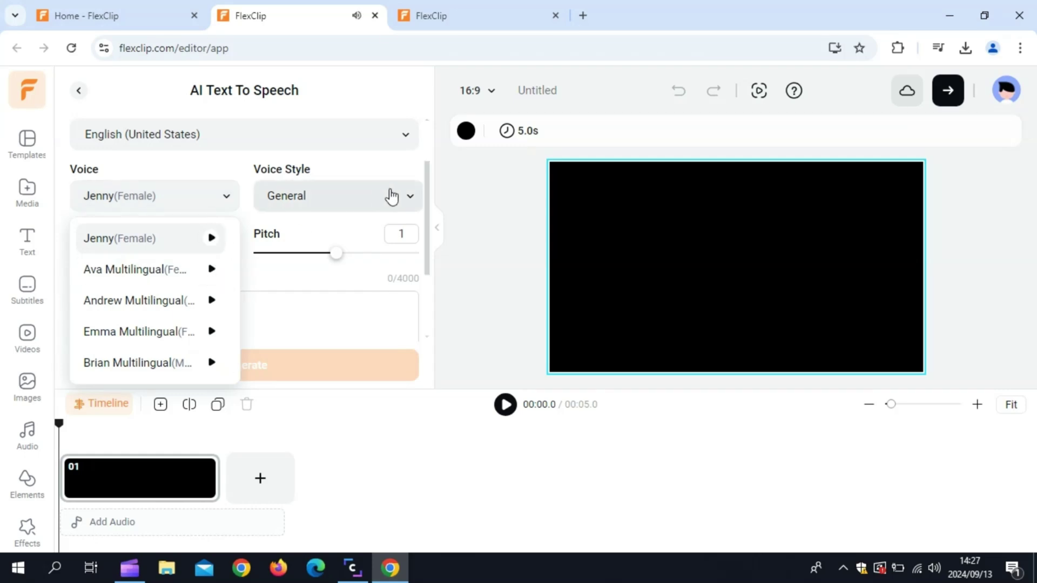
left_click(400, 207)
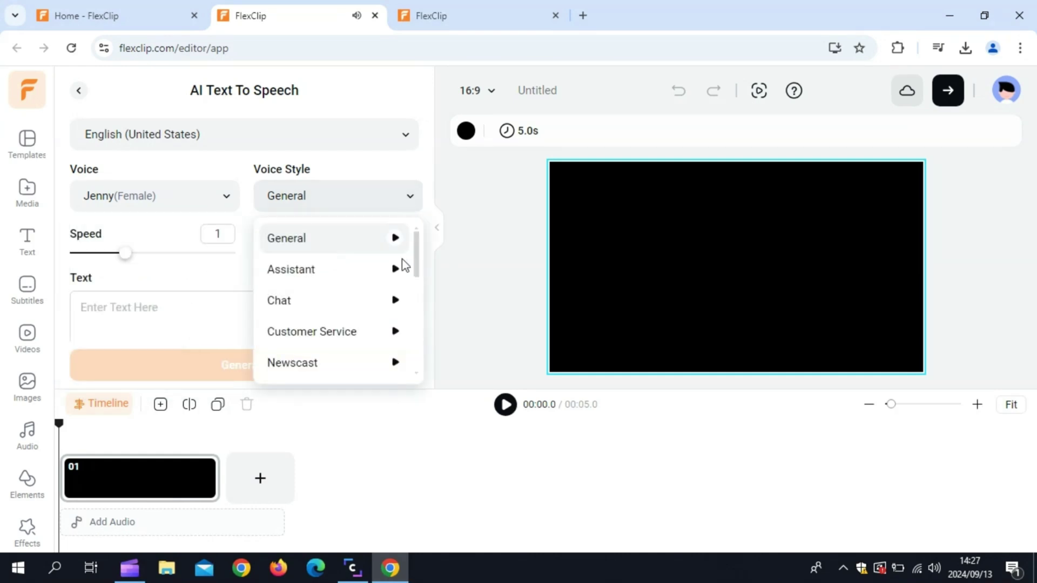
scroll(394, 341, "down", 3)
scroll(392, 333, "up", 3)
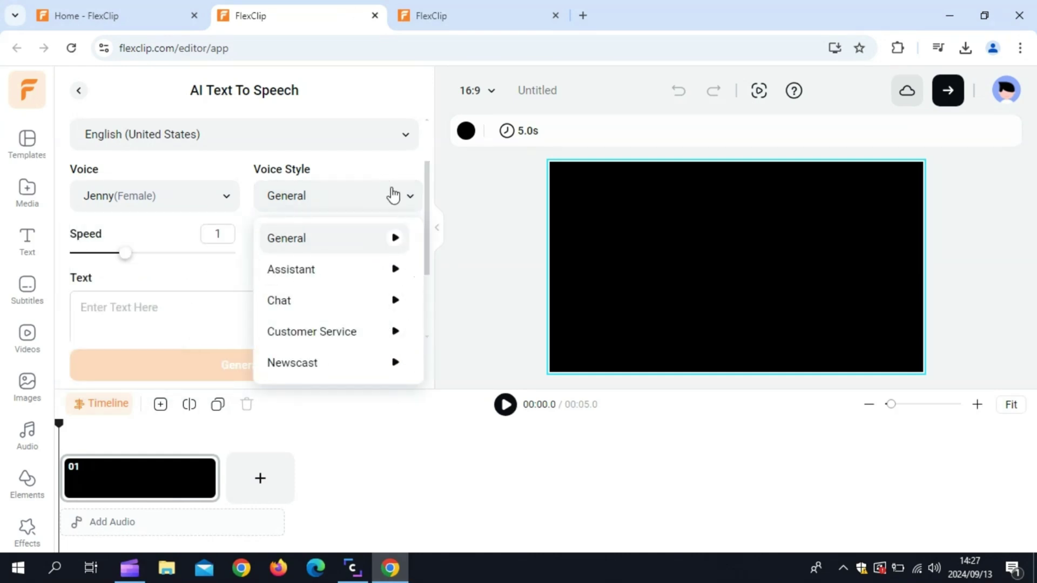
Launch the AI Translator card from the FlexClip Home tab
left_click(137, 16)
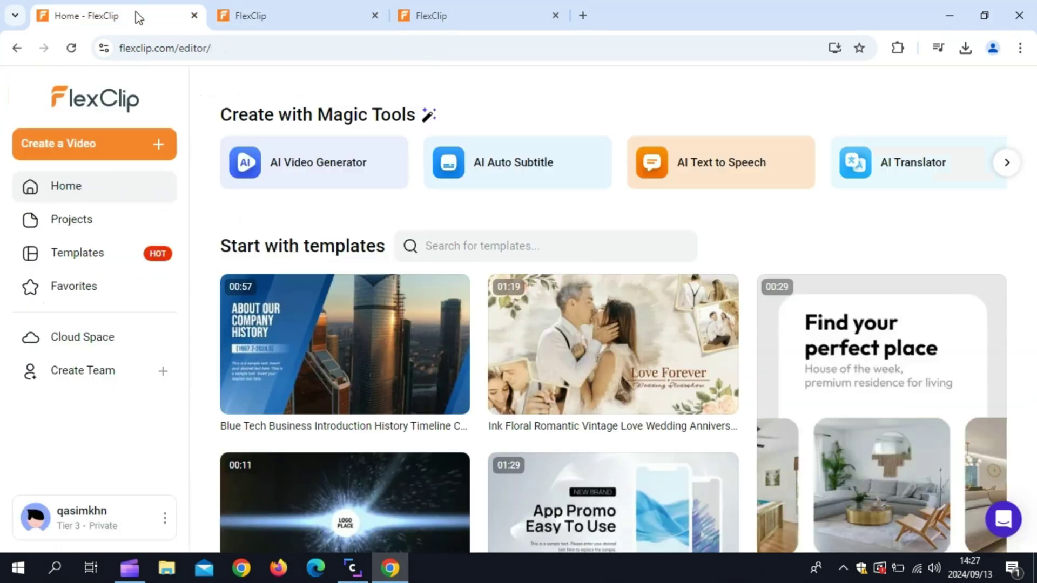
left_click(905, 164)
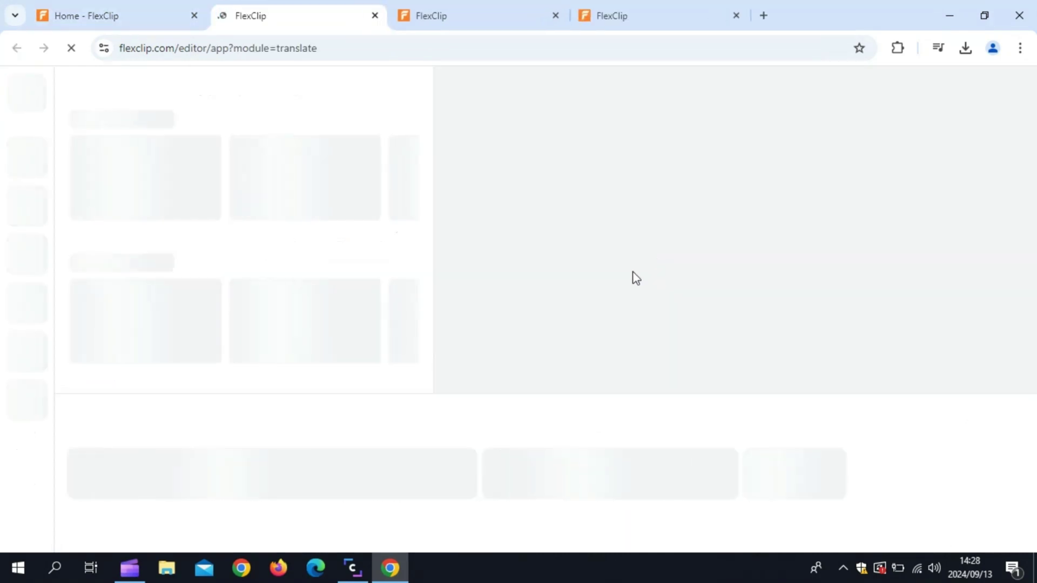